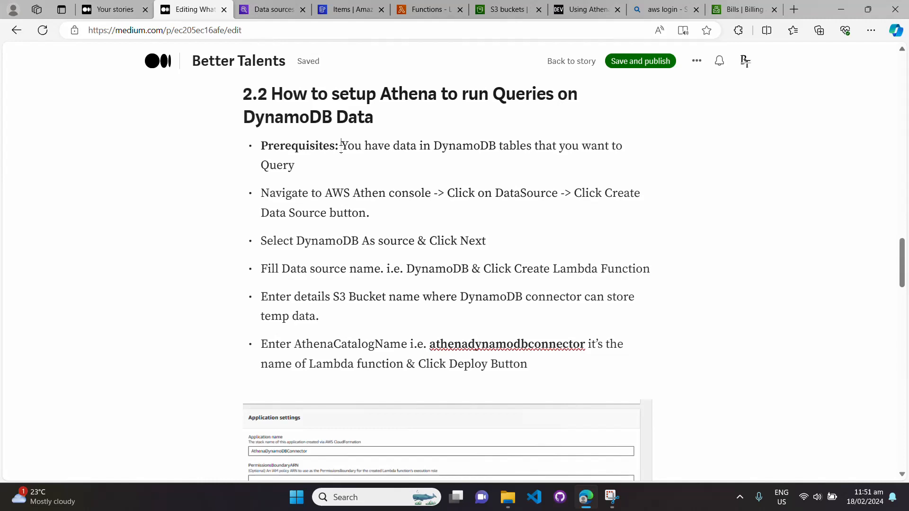
# Check the article's prerequisite about having DynamoDB data, and view the items of table1 in the DynamoDB console.
pyautogui.moveTo(341, 146); pyautogui.dragTo(425, 169)
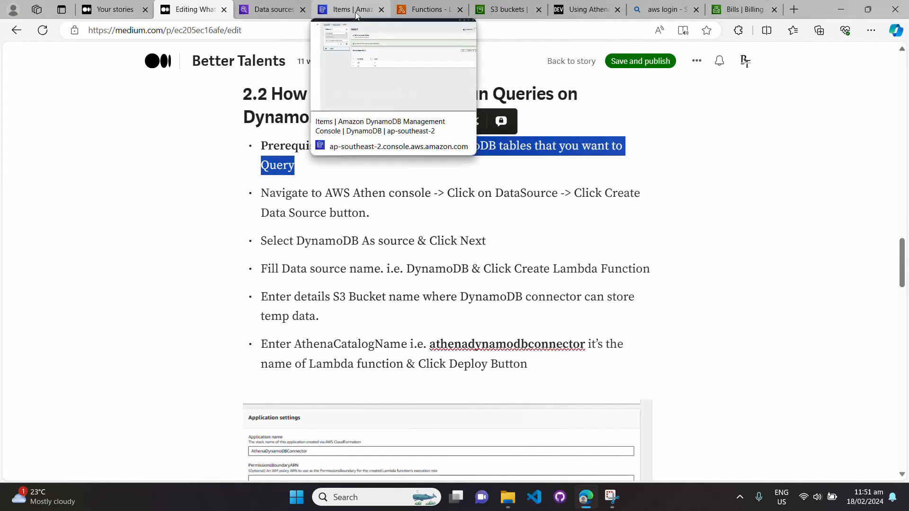
pyautogui.click(261, 10)
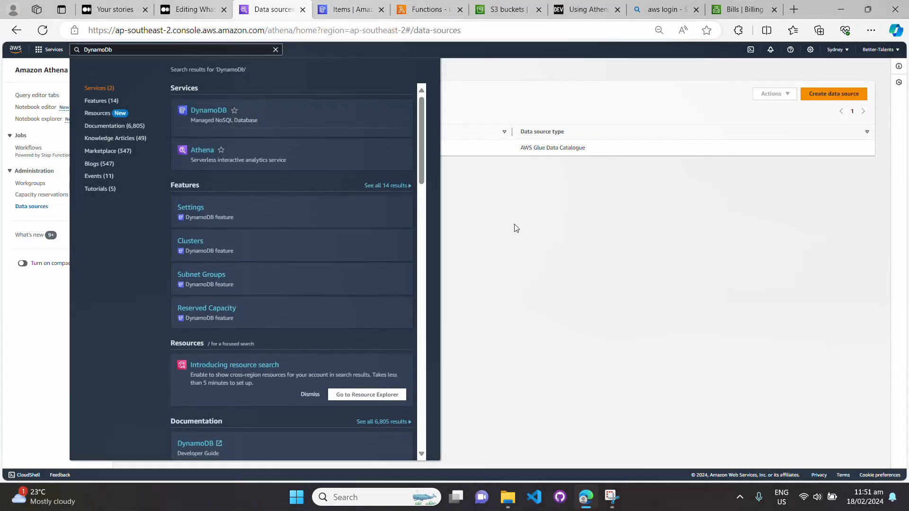
pyautogui.click(418, 124)
pyautogui.click(345, 11)
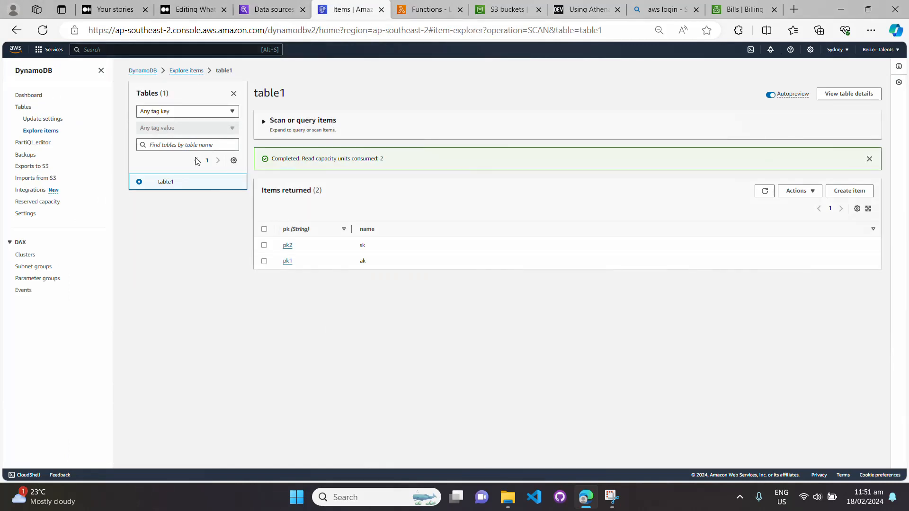
pyautogui.click(22, 109)
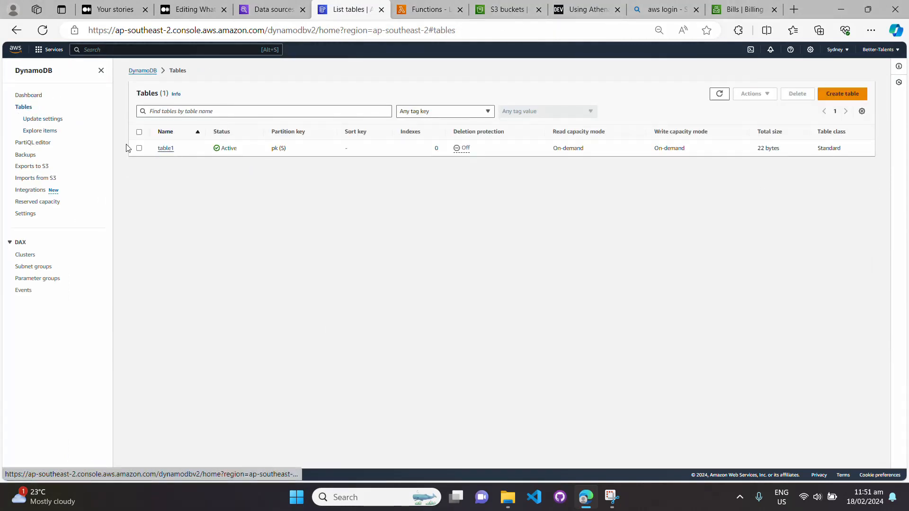
pyautogui.click(52, 131)
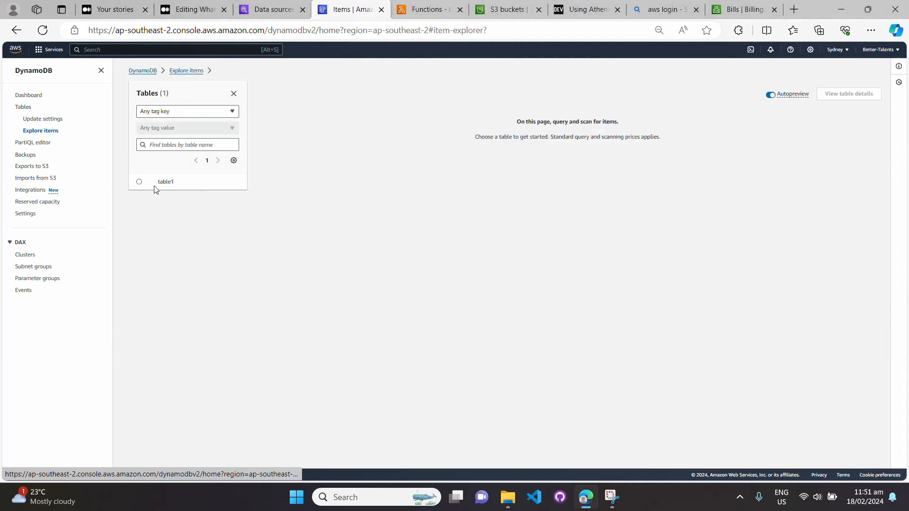
pyautogui.click(139, 182)
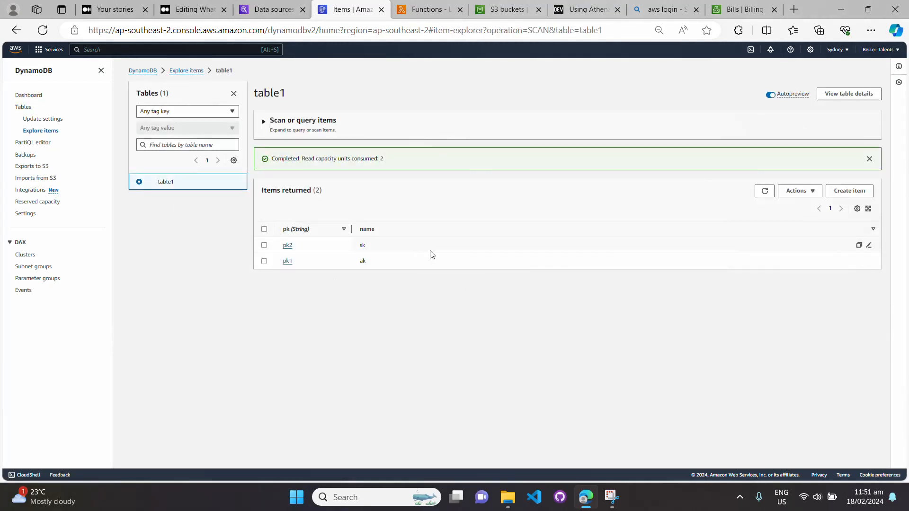
# Return to the Medium article and correct "Athen" to "Athena" in the bullet about navigating to the console.
pyautogui.click(196, 7)
pyautogui.click(320, 167)
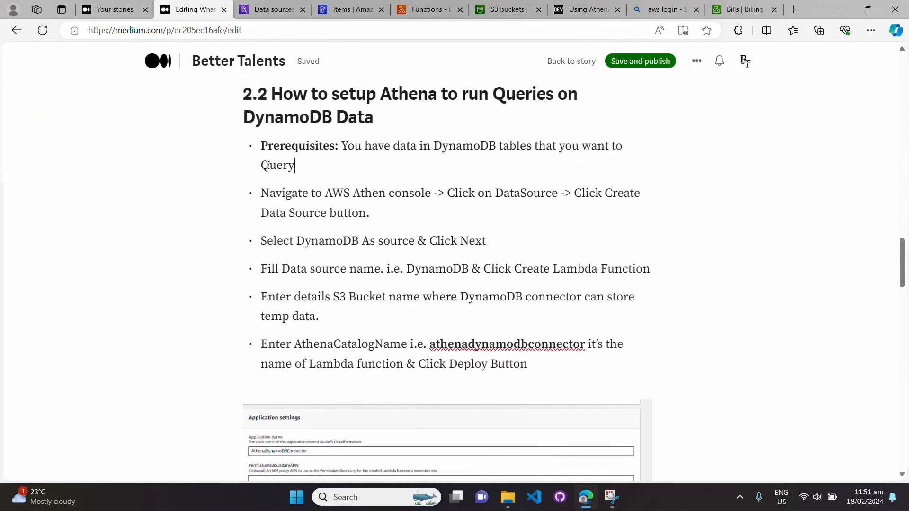
pyautogui.moveTo(298, 167); pyautogui.dragTo(258, 150)
pyautogui.click(341, 194)
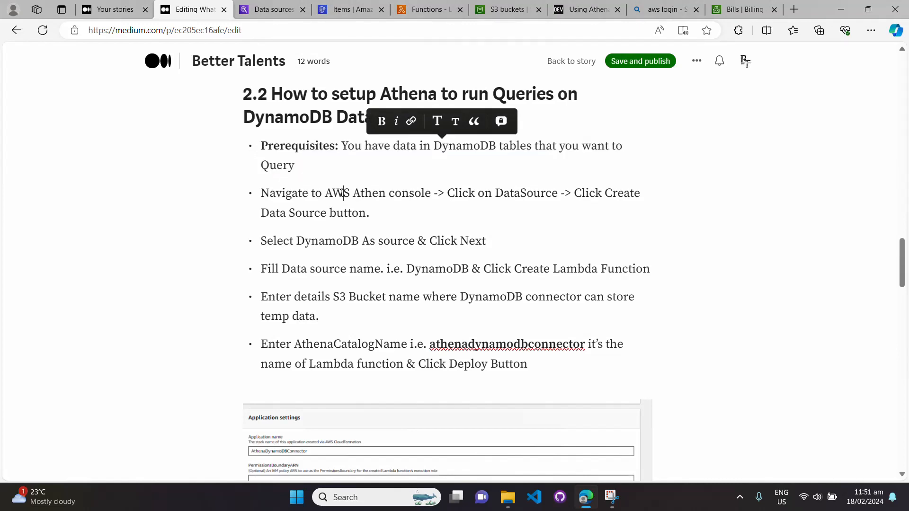
pyautogui.moveTo(266, 196); pyautogui.dragTo(497, 213)
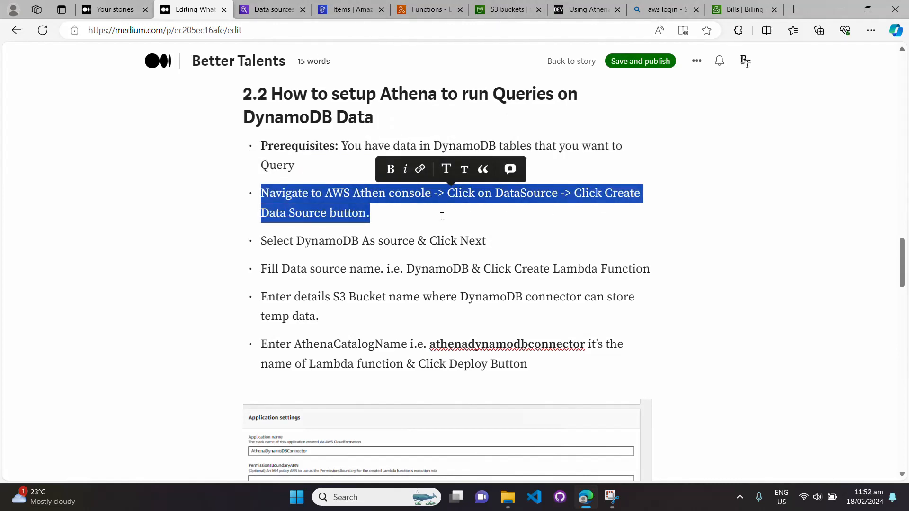
pyautogui.click(388, 214)
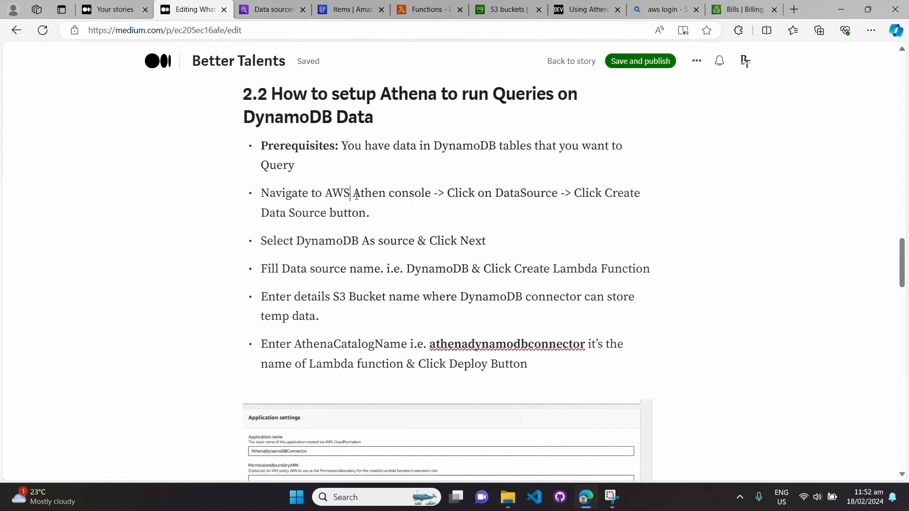
pyautogui.click(385, 192)
pyautogui.write('a')
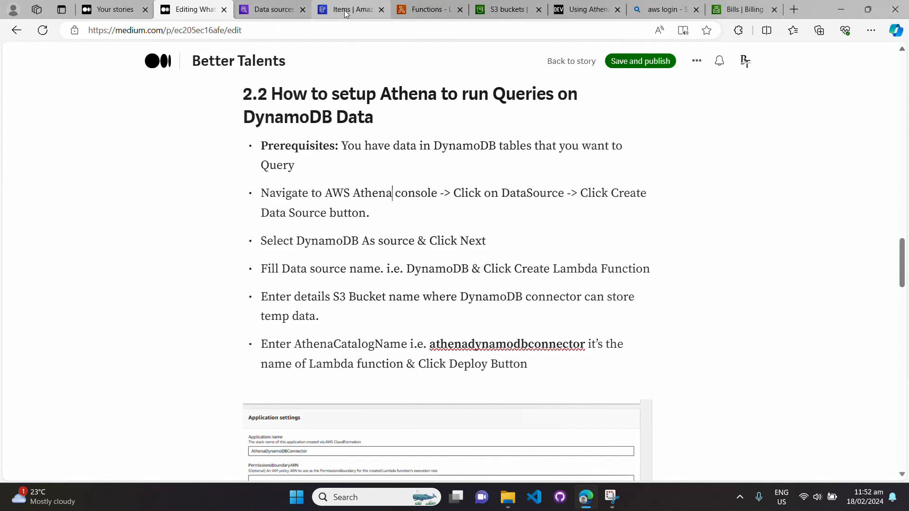
# Switch to the Athena console and start creating a data source with Amazon DynamoDB as the source type.
pyautogui.click(344, 12)
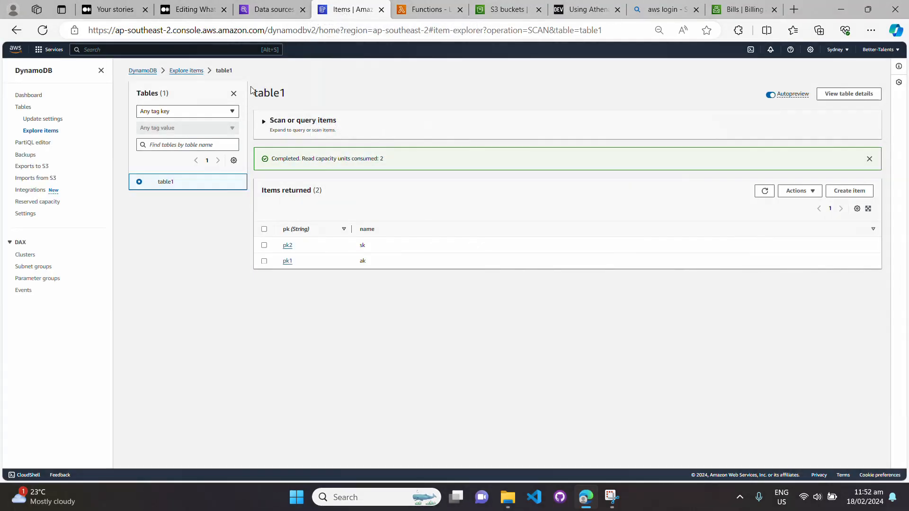
pyautogui.click(268, 12)
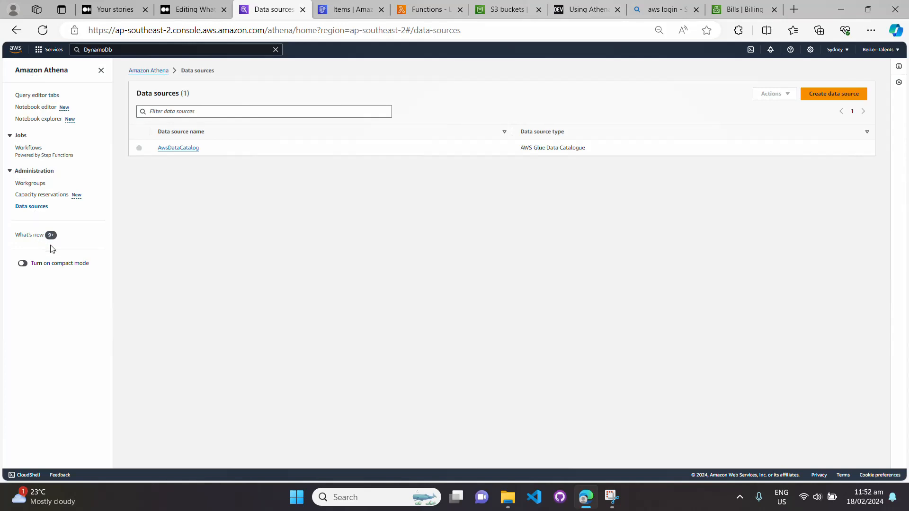
pyautogui.click(822, 99)
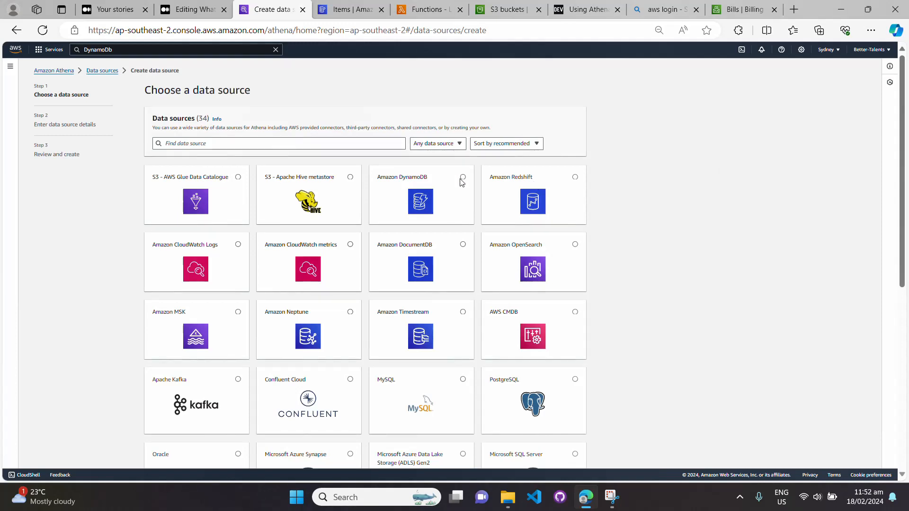
pyautogui.click(462, 181)
pyautogui.scroll(-6, 859, 220)
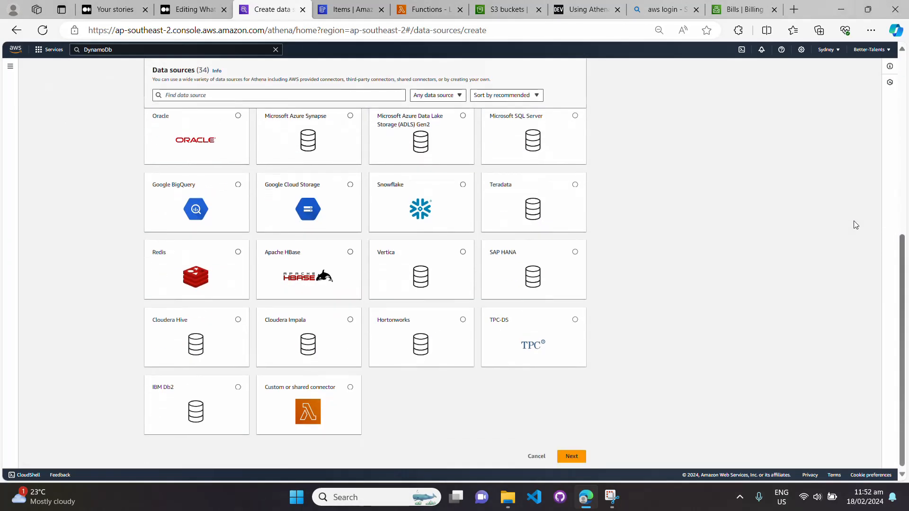
pyautogui.click(570, 455)
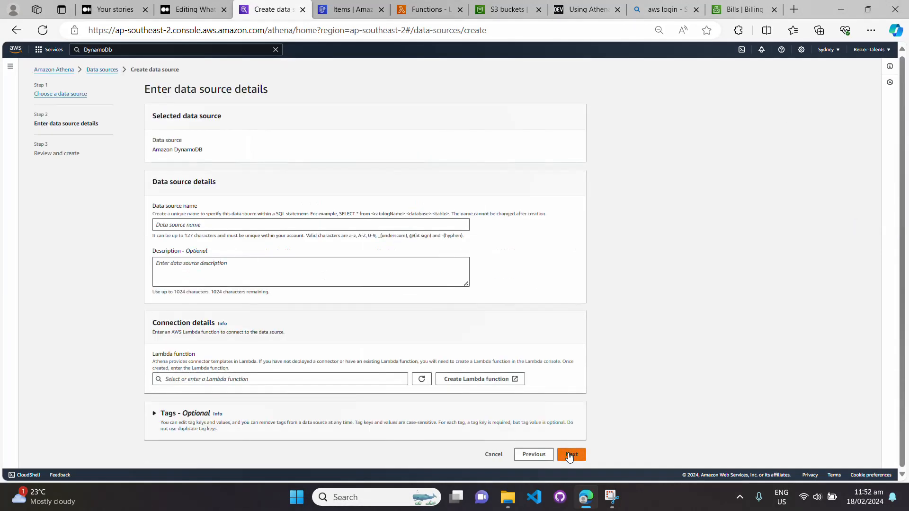
# Name the data source dynamoDB and start creating its Lambda function for the connection.
pyautogui.click(218, 227)
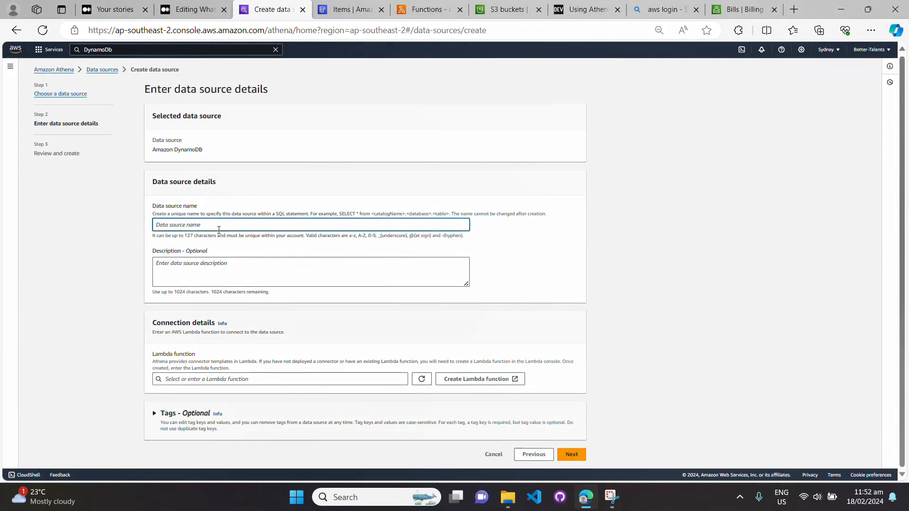
pyautogui.write('dynamoDB')
pyautogui.click(481, 385)
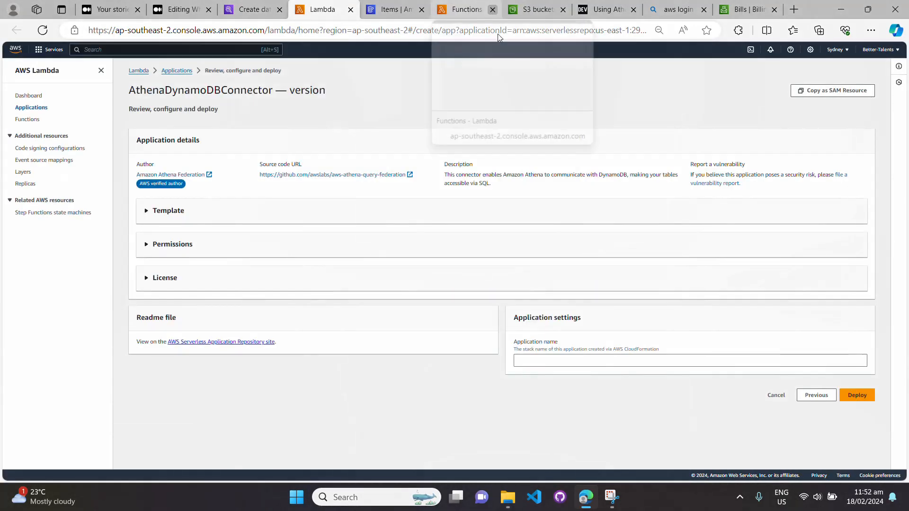
# Close the old Lambda Functions page and examine the AthenaDynamoDBConnector application details and settings.
pyautogui.click(493, 9)
pyautogui.scroll(-3, 544, 337)
pyautogui.scroll(3, 651, 300)
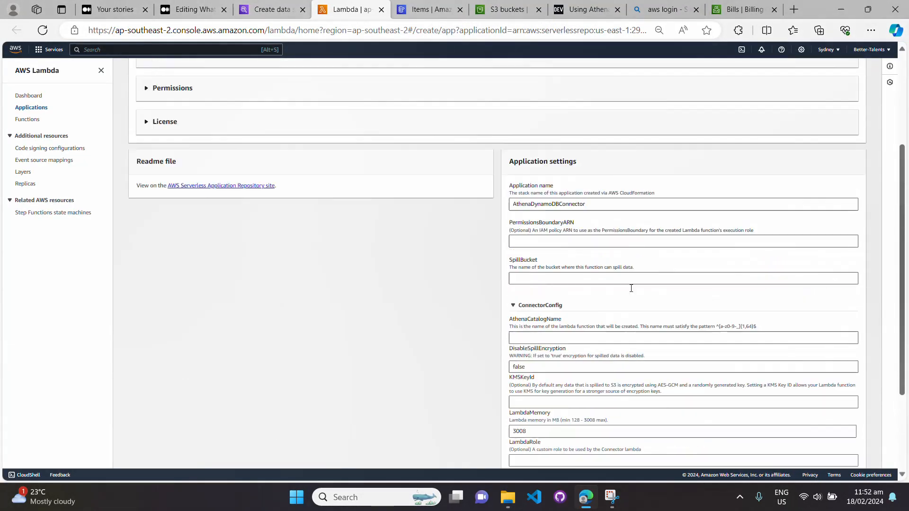
pyautogui.scroll(-1, 901, 175)
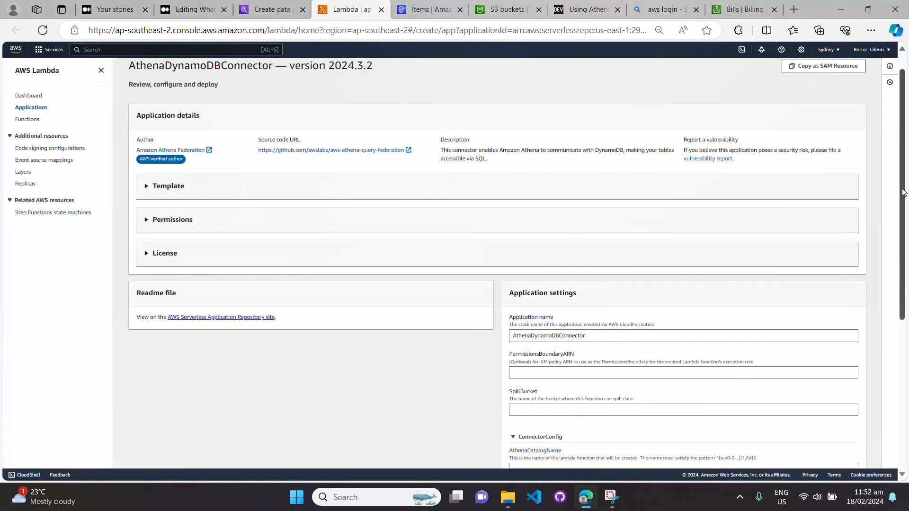
pyautogui.scroll(1, 902, 173)
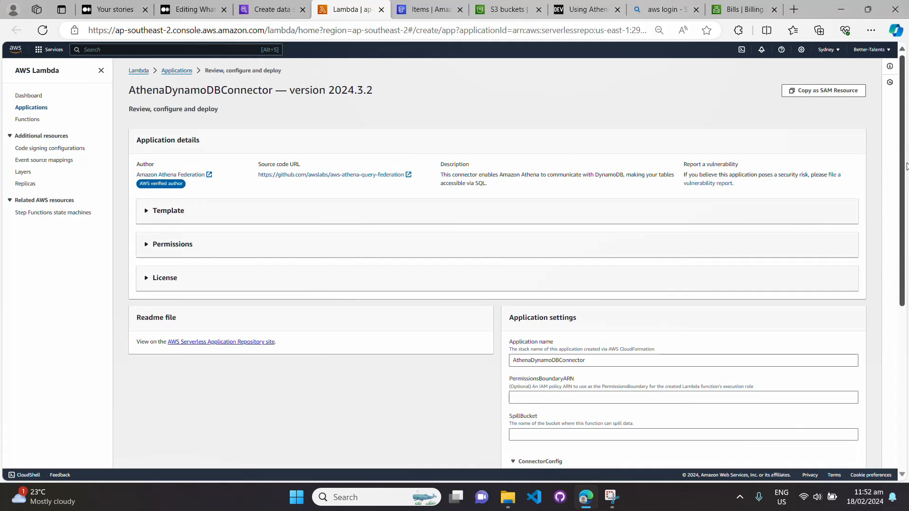
pyautogui.moveTo(906, 167); pyautogui.dragTo(907, 315)
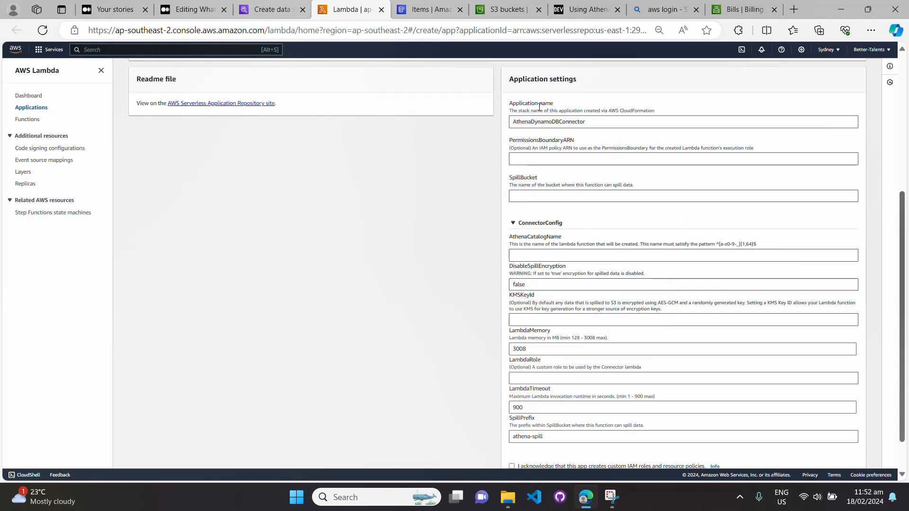
pyautogui.click(544, 123)
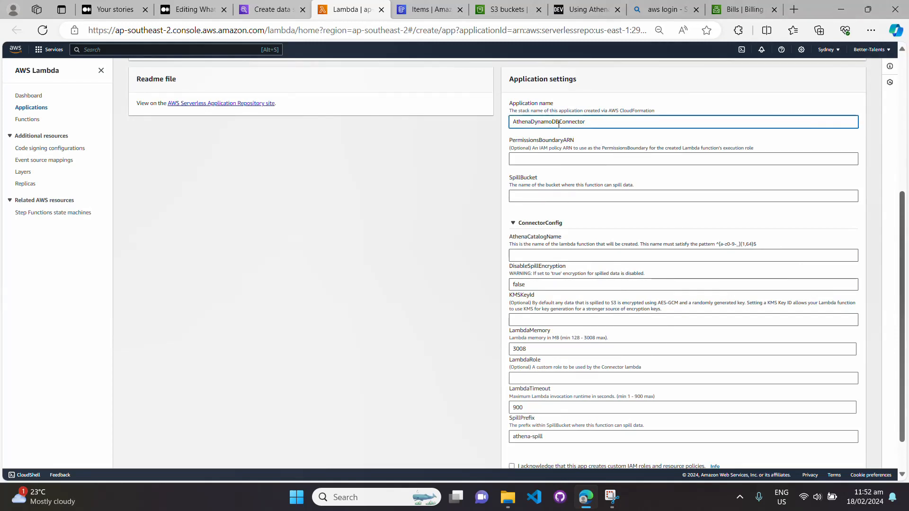
pyautogui.doubleClick(547, 123)
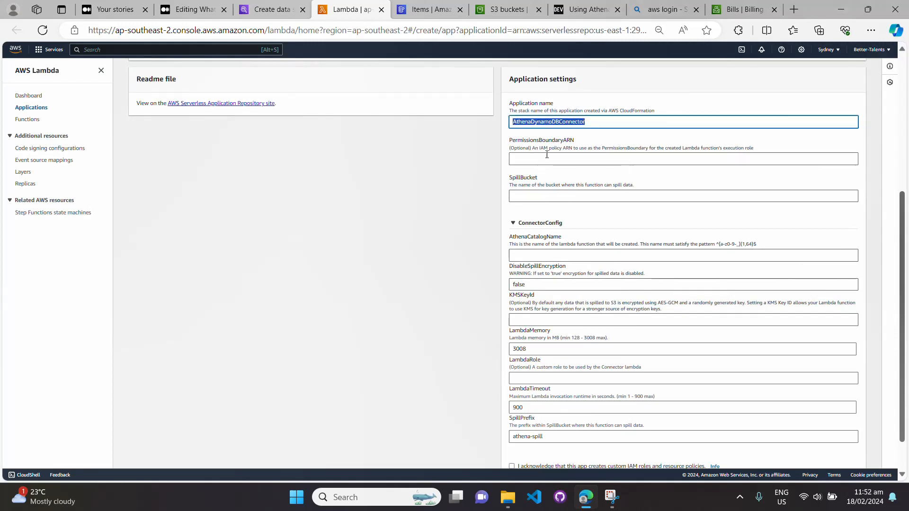
# Copy the bucket name bt-athena-result from the S3 bucket list and use it as the connector's SpillBucket.
pyautogui.click(539, 197)
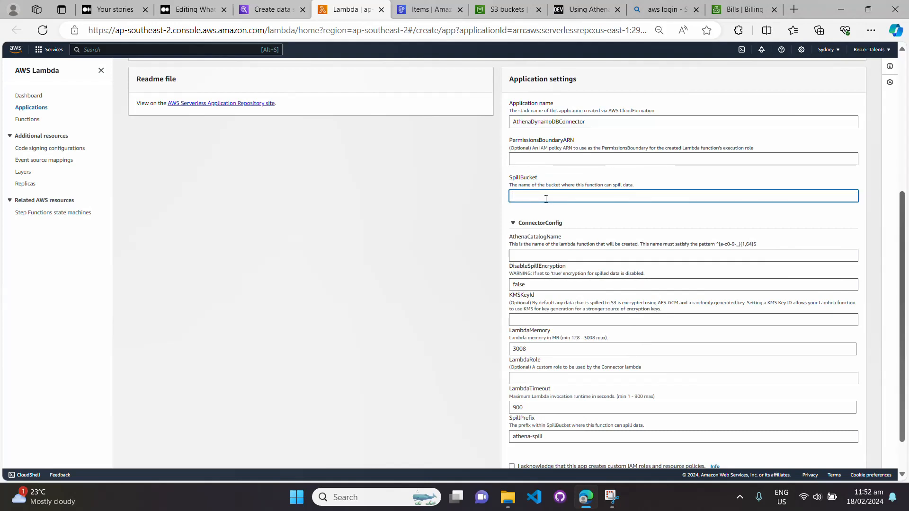
pyautogui.click(510, 11)
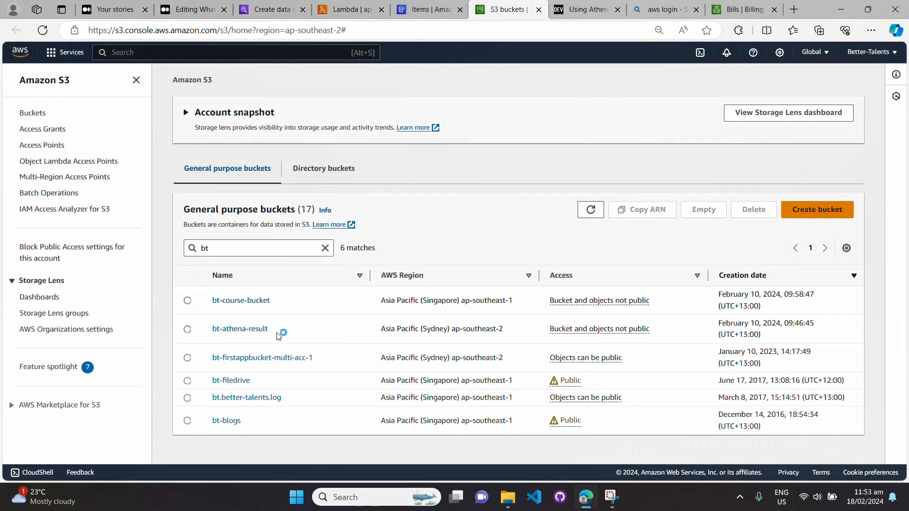
pyautogui.moveTo(273, 331); pyautogui.dragTo(199, 336)
pyautogui.hotkey('ctrl', 'c')
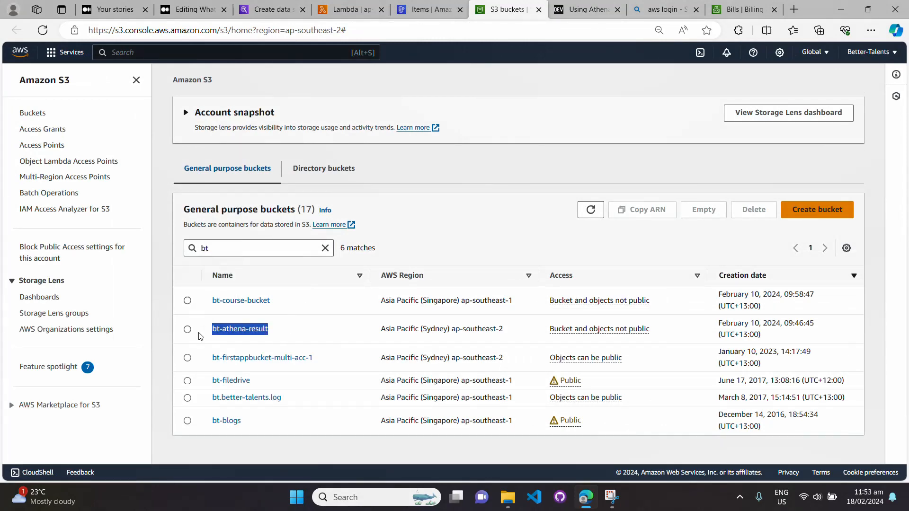
pyautogui.click(283, 11)
pyautogui.click(346, 10)
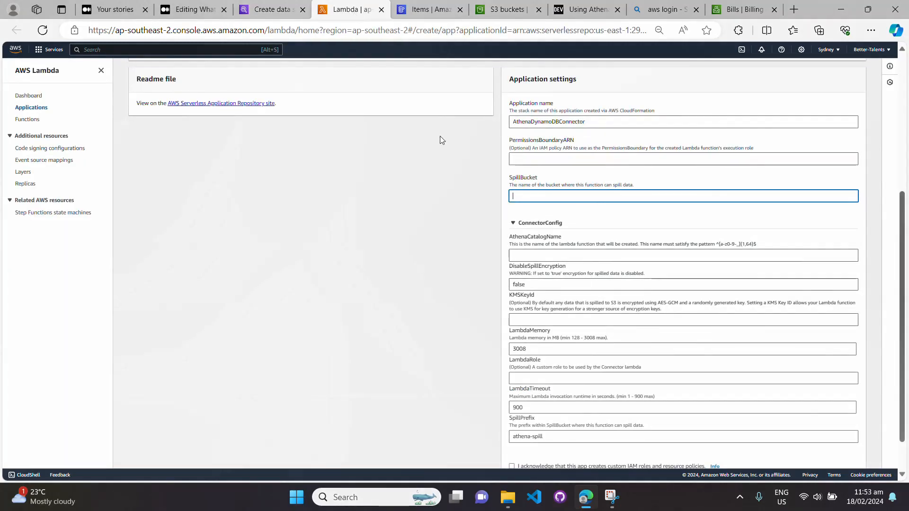
pyautogui.hotkey('ctrl', 'v')
# Copy the application name AthenaDynamoDBConnector into the AthenaCatalogName setting.
pyautogui.moveTo(508, 239); pyautogui.dragTo(641, 244)
pyautogui.click(601, 242)
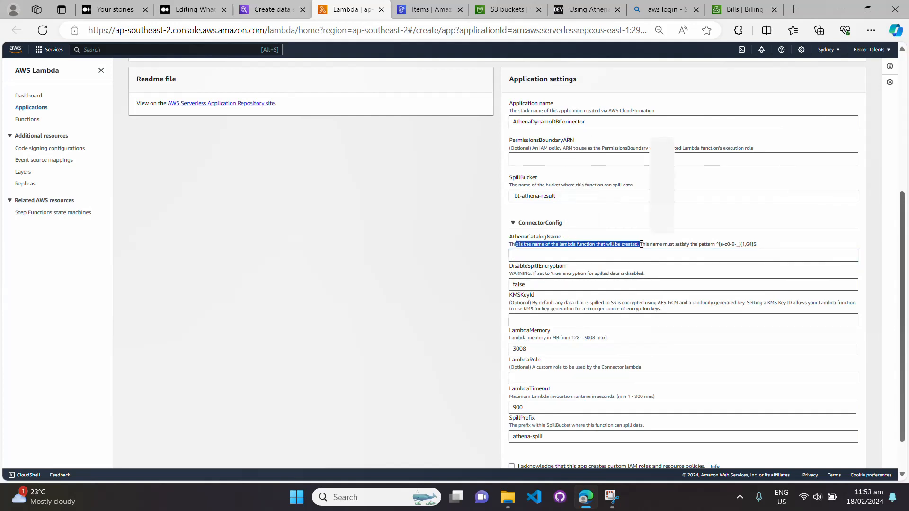
pyautogui.moveTo(645, 121); pyautogui.dragTo(495, 122)
pyautogui.hotkey('ctrl', 'c')
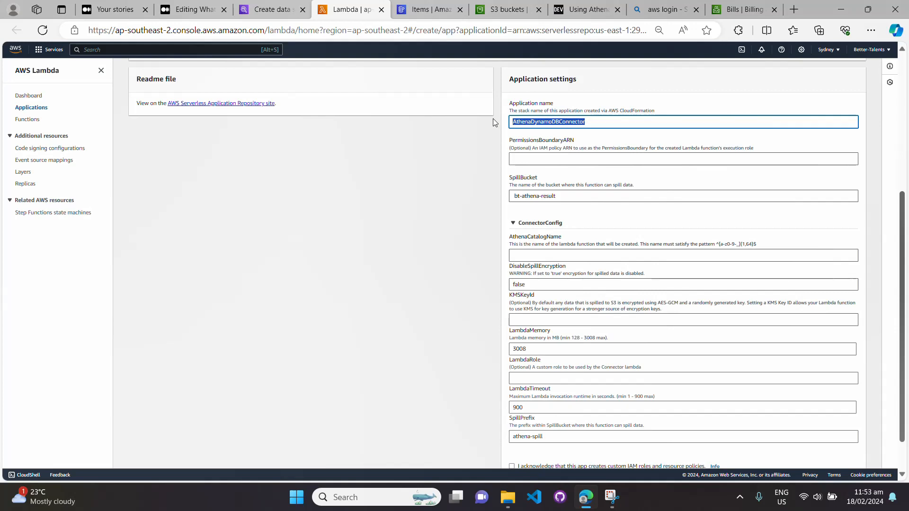
pyautogui.click(527, 254)
pyautogui.hotkey('ctrl', 'v')
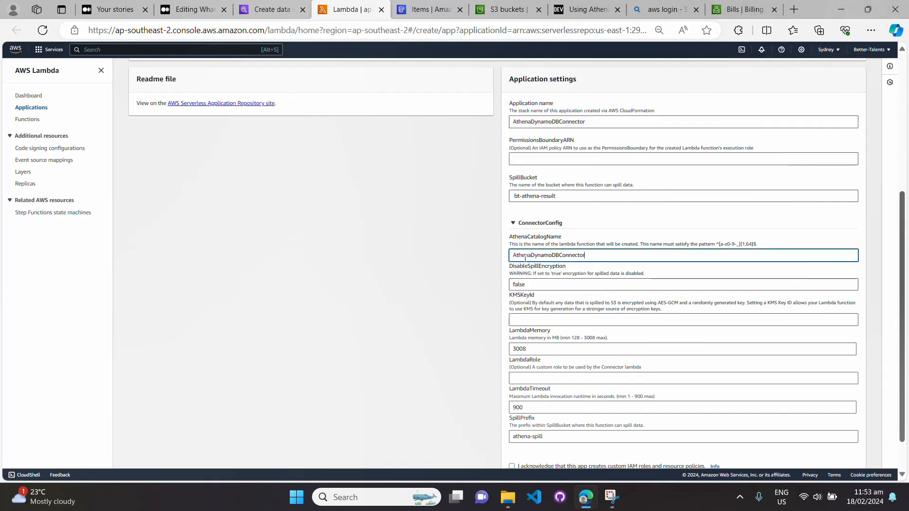
# Change the letter case in AthenaCatalogName so it reads athenadynamodbConnector.
pyautogui.click(516, 256)
pyautogui.press('BackSpace')
pyautogui.write('a')
pyautogui.write('d')
pyautogui.moveTo(555, 255); pyautogui.dragTo(552, 255)
pyautogui.write('db')
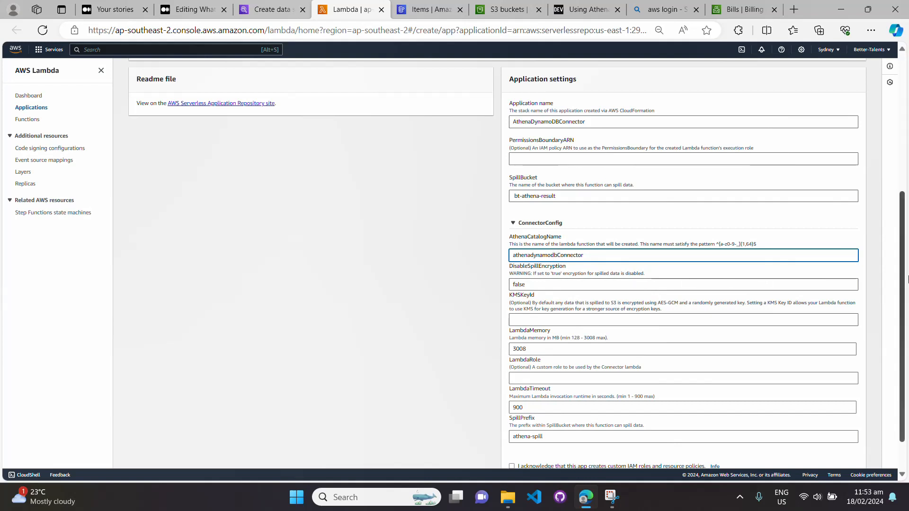
# Acknowledge the creation of custom IAM roles and resource policies, and try to deploy the connector application.
pyautogui.scroll(-2, 905, 288)
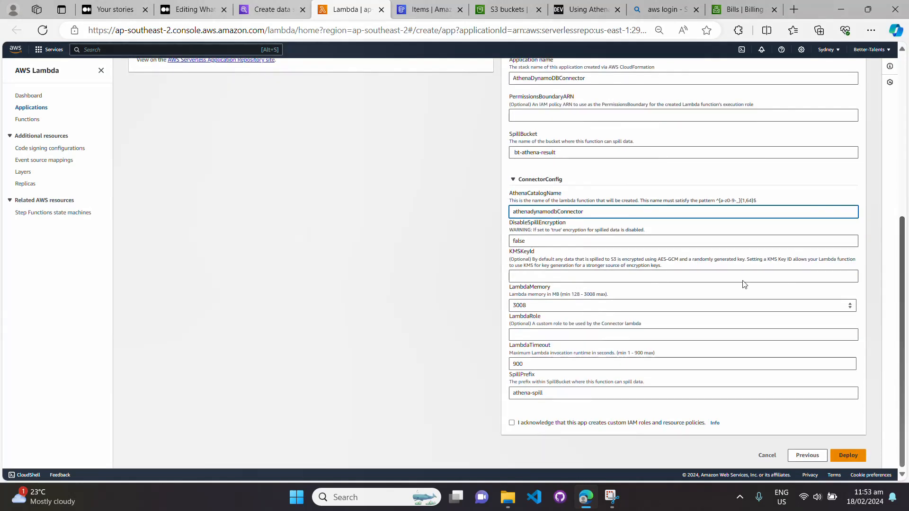
pyautogui.click(512, 423)
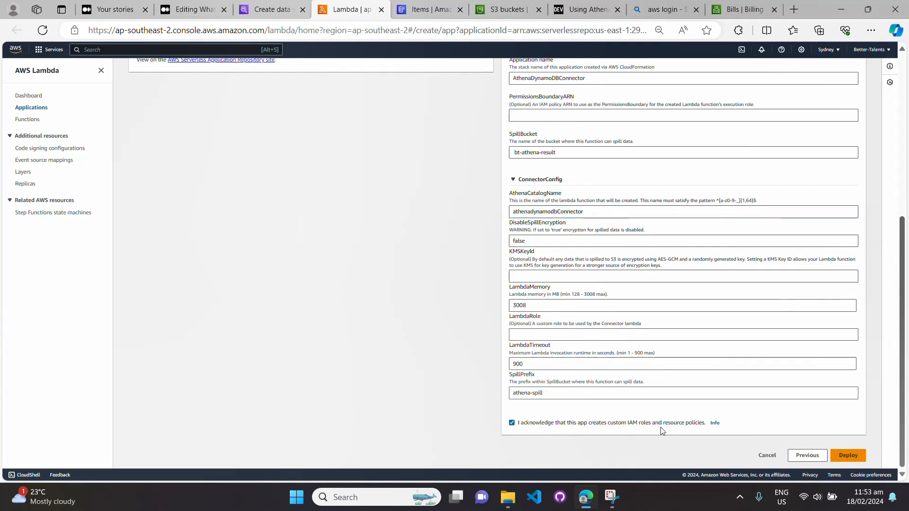
pyautogui.click(847, 456)
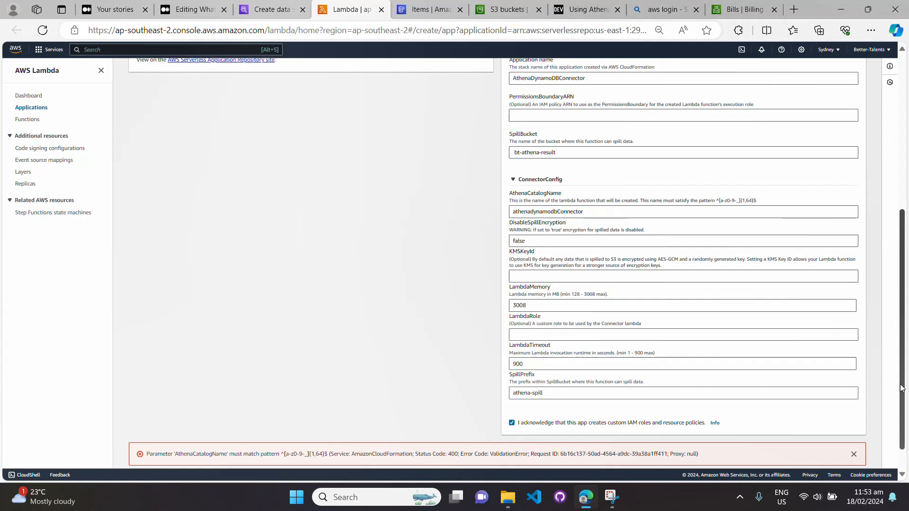
# Correct AthenaCatalogName to the all-lowercase athenadynamodbconnector and try to deploy the connector application again.
pyautogui.click(574, 216)
pyautogui.press('BackSpace')
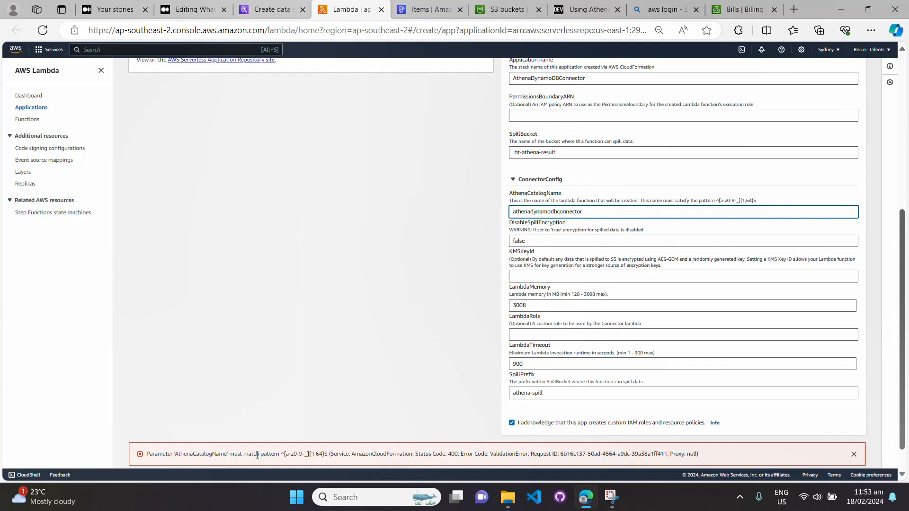
pyautogui.scroll(-1, 781, 419)
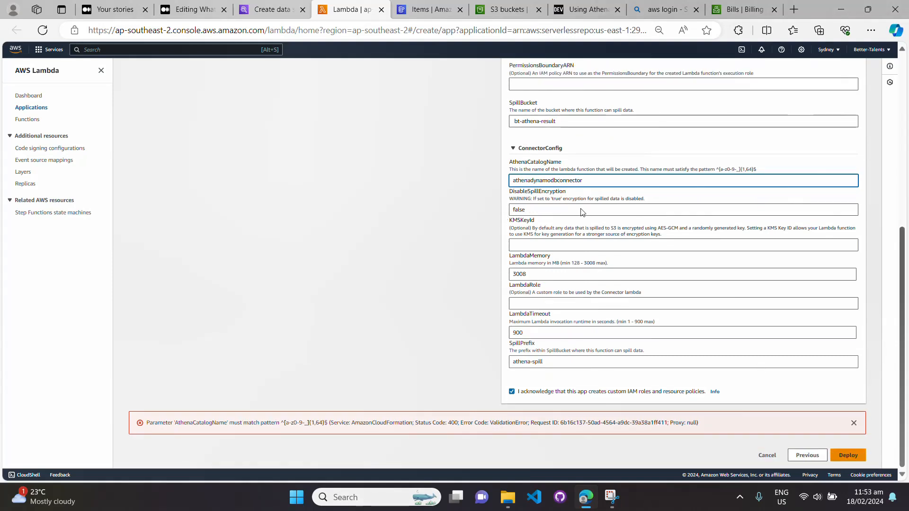
pyautogui.click(856, 457)
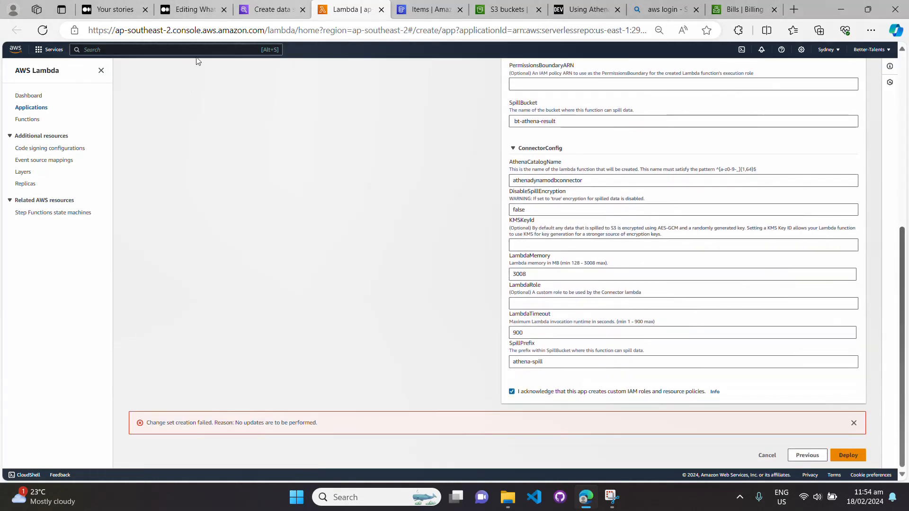
# Search the AWS services for cloudformation and open CloudFormation in a separate browser tab.
pyautogui.write('clo')
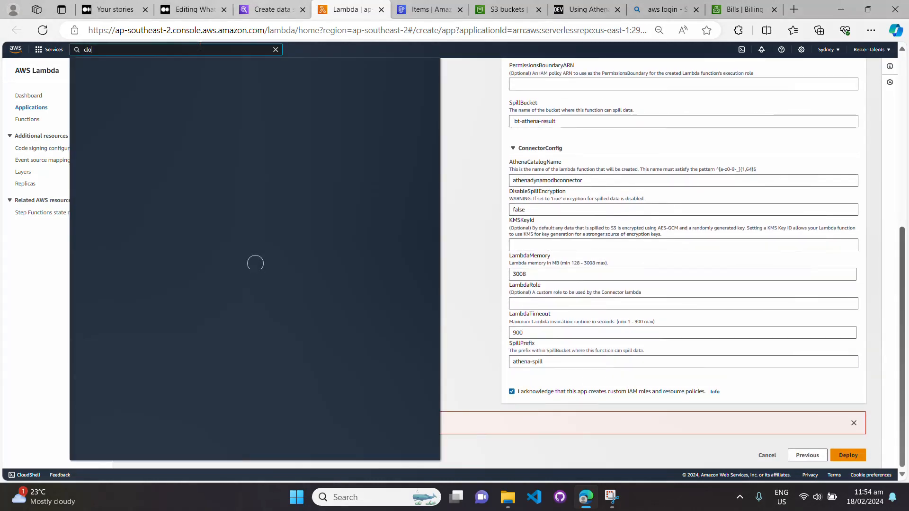
pyautogui.write('udf')
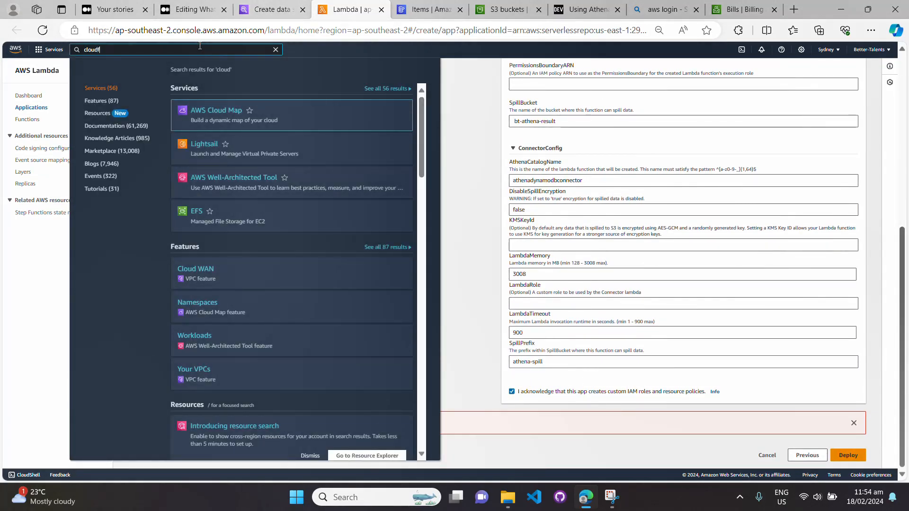
pyautogui.write('ormation')
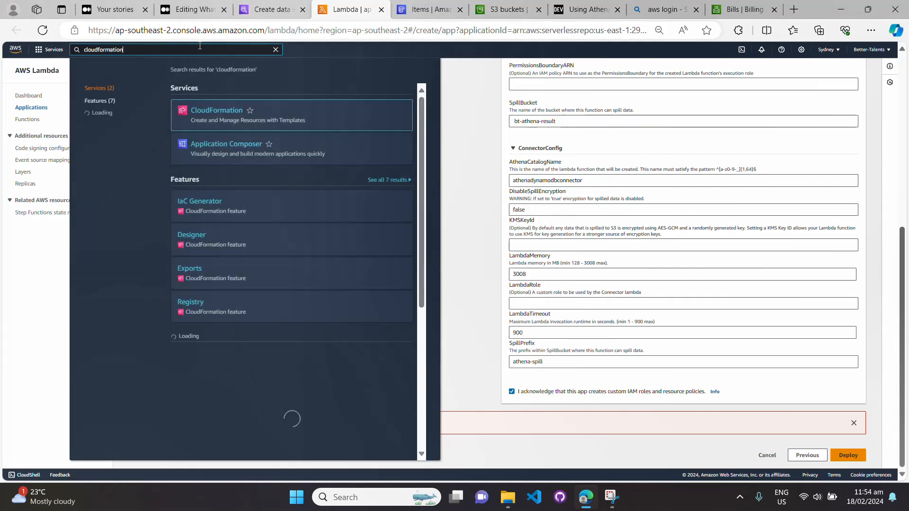
pyautogui.rightClick(217, 112)
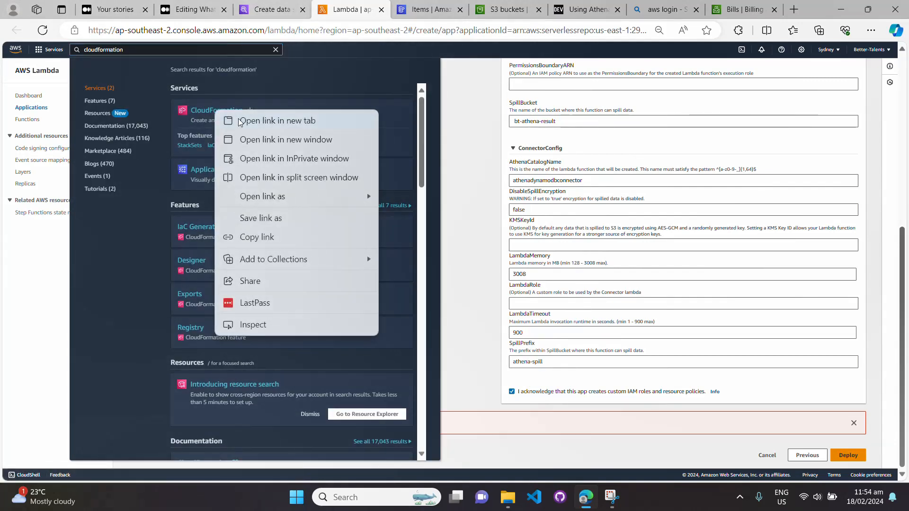
pyautogui.click(258, 121)
pyautogui.click(375, 12)
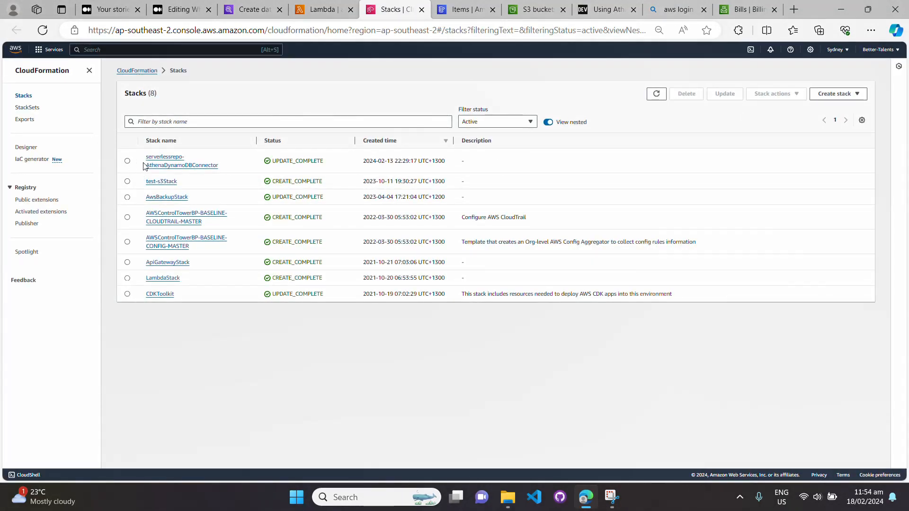
# Delete the existing serverlessrepo-AthenaDynamoDBConnector stack and confirm the deletion.
pyautogui.click(128, 161)
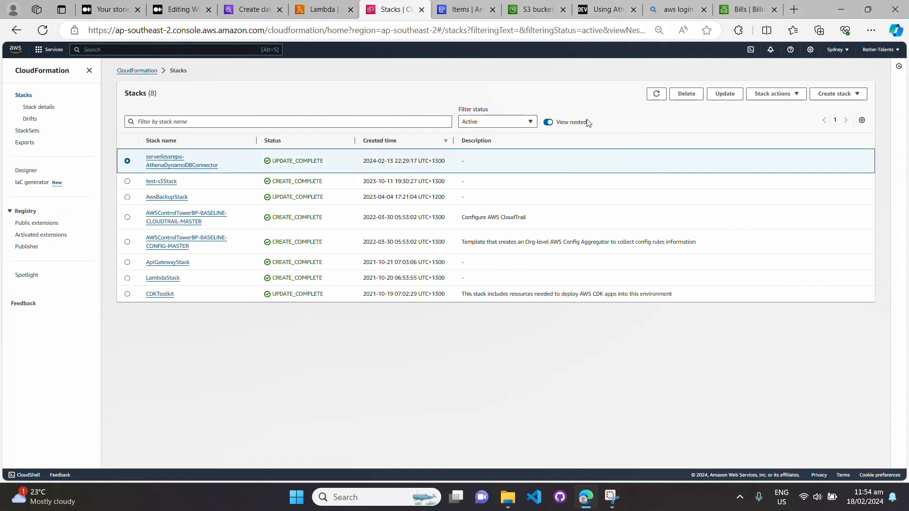
pyautogui.click(690, 97)
pyautogui.click(545, 308)
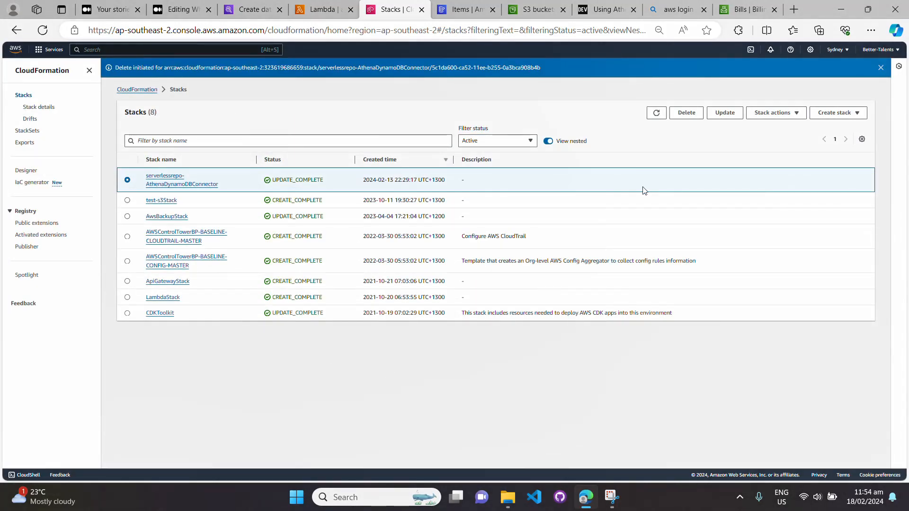
# Refresh the stack list repeatedly to monitor the deletion of the connector stack until it finishes.
pyautogui.click(657, 115)
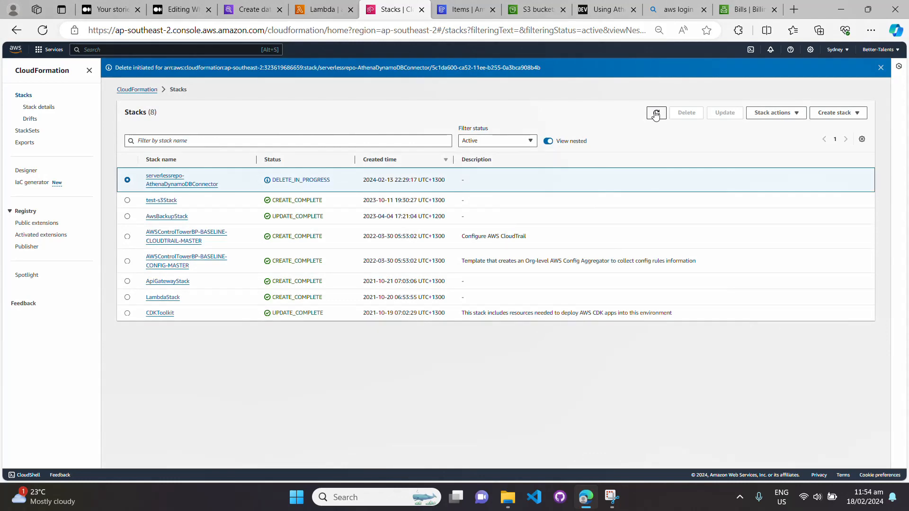
pyautogui.click(656, 114)
pyautogui.click(656, 114)
pyautogui.click(656, 114)
pyautogui.click(656, 114)
pyautogui.click(656, 115)
pyautogui.click(656, 114)
pyautogui.click(657, 114)
pyautogui.click(657, 114)
pyautogui.click(656, 114)
pyautogui.click(656, 114)
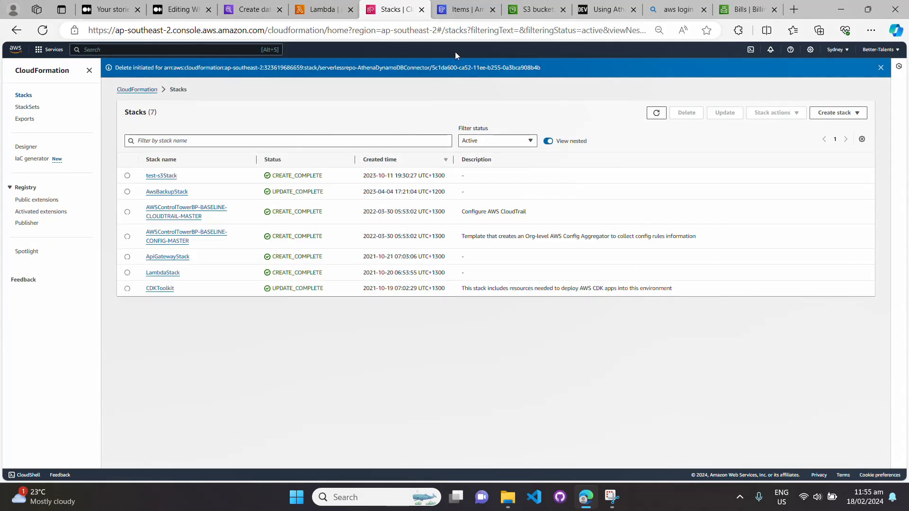
# Return to the Lambda application settings and deploy the AthenaDynamoDBConnector application.
pyautogui.click(322, 9)
pyautogui.click(472, 308)
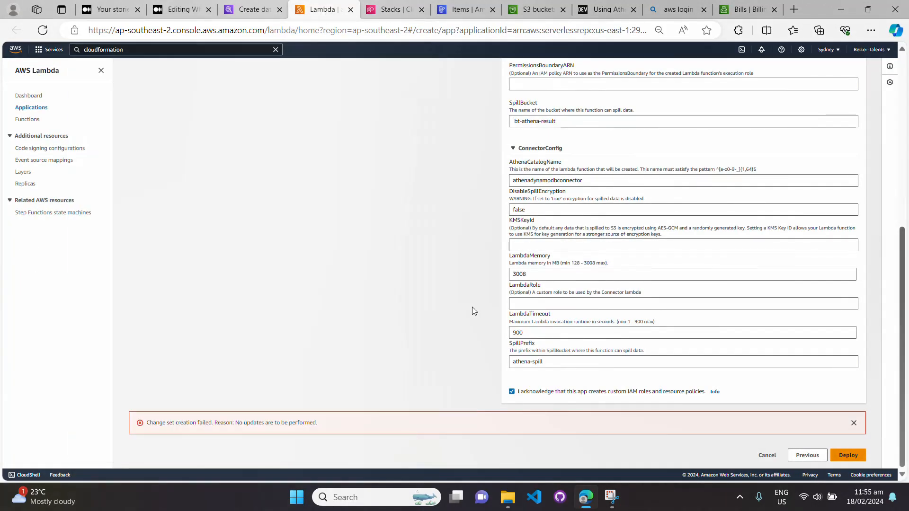
pyautogui.click(848, 455)
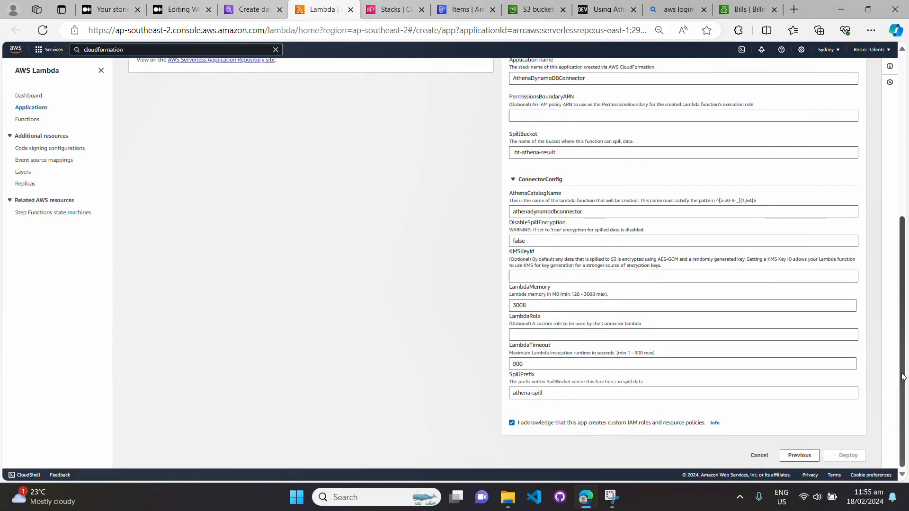
pyautogui.moveTo(904, 378); pyautogui.dragTo(908, 432)
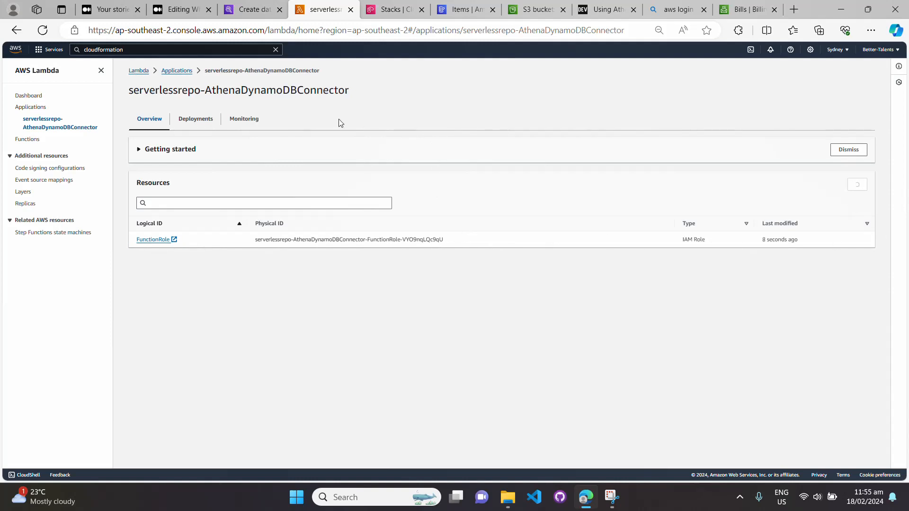
# Back in Athena's data source details, refresh the Lambda function list and choose athenadynamodbconnector as the connection function.
pyautogui.click(261, 9)
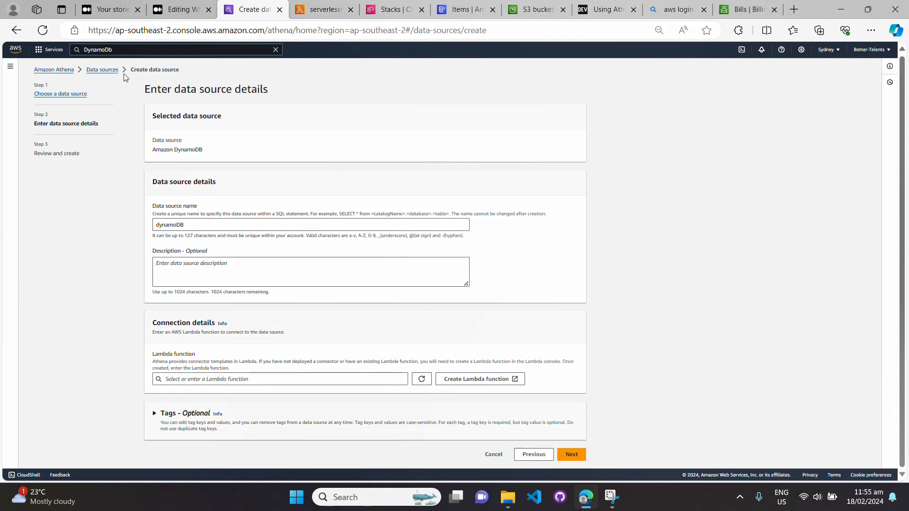
pyautogui.click(389, 378)
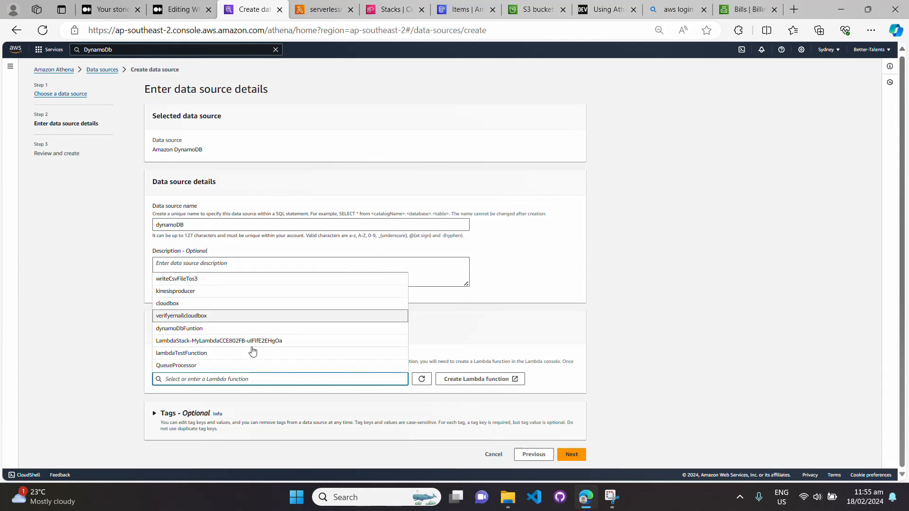
pyautogui.click(423, 383)
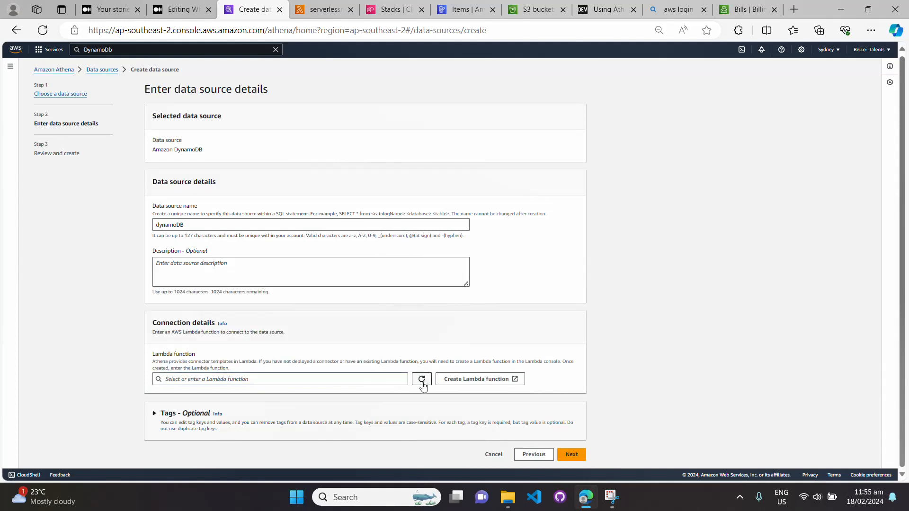
pyautogui.click(392, 380)
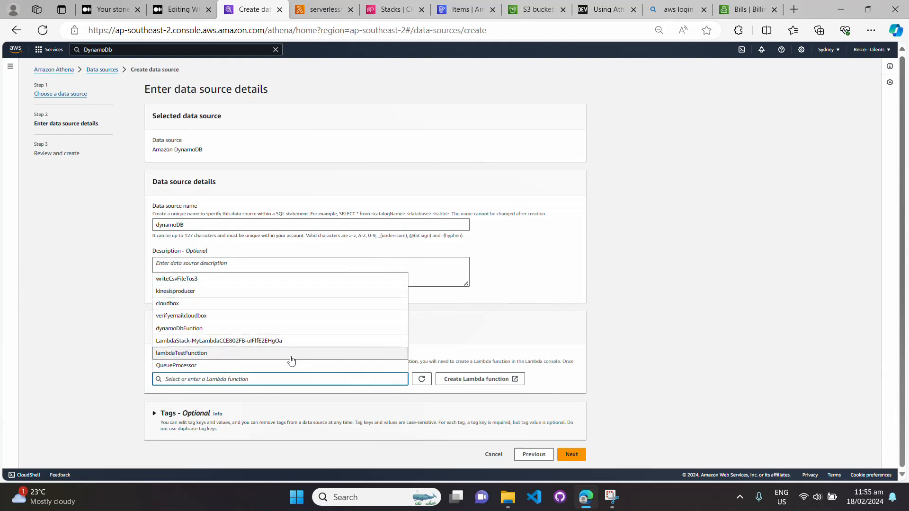
pyautogui.click(639, 350)
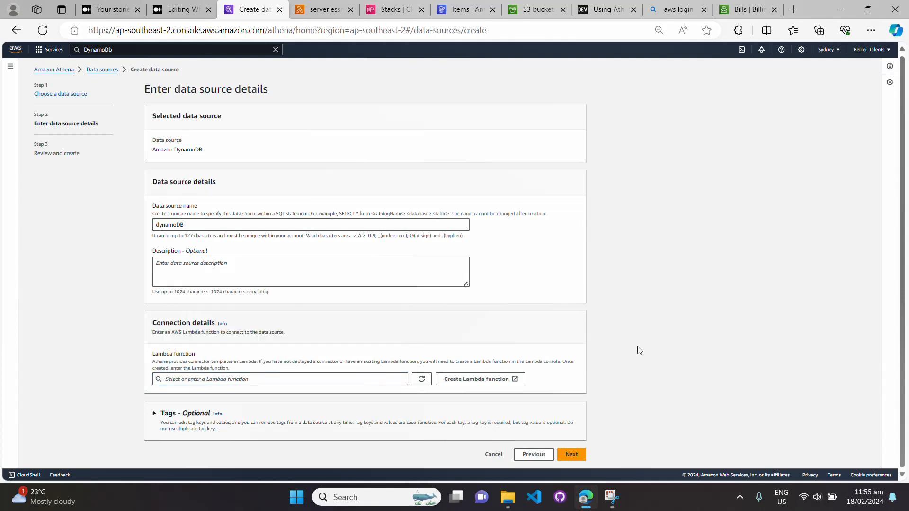
pyautogui.click(420, 384)
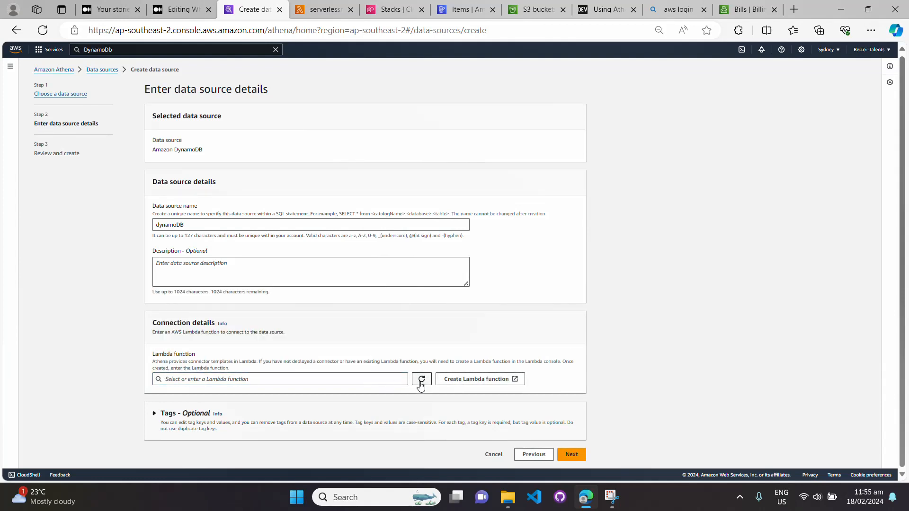
pyautogui.click(382, 378)
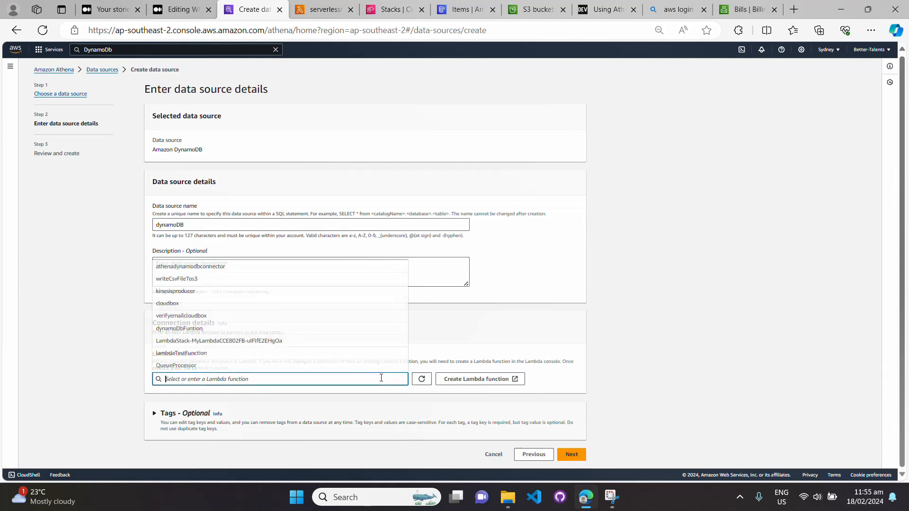
pyautogui.click(200, 267)
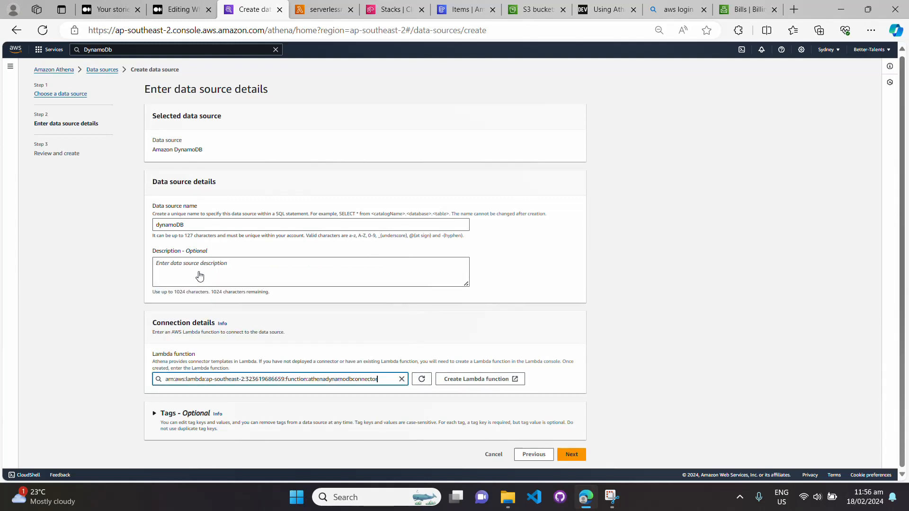
# Proceed through the review to create the dynamoDB data source, and open the list of data sources.
pyautogui.click(574, 454)
pyautogui.click(568, 431)
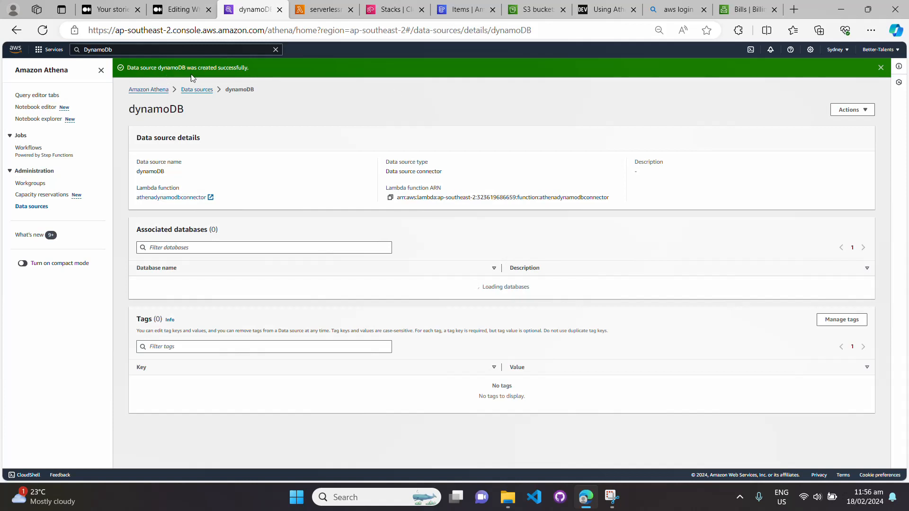
pyautogui.click(40, 212)
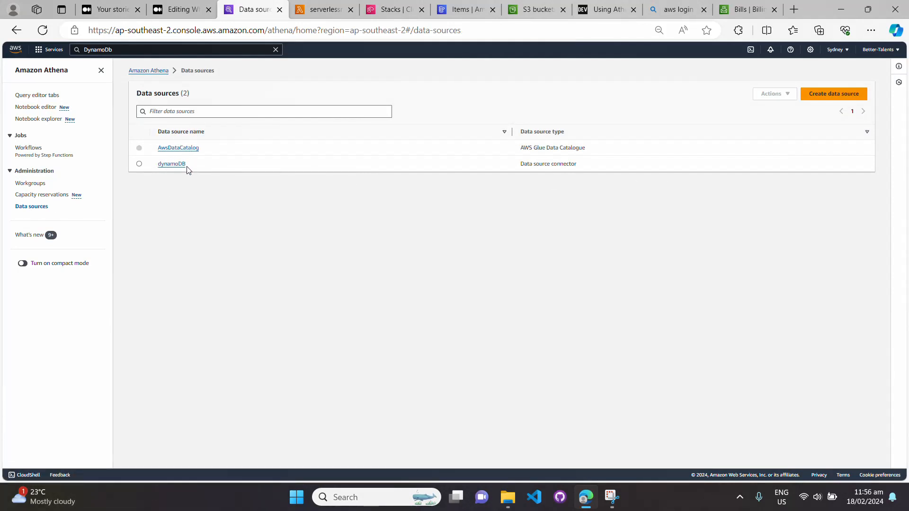
# Open the Athena query editor and choose dynamoDB as the data source.
pyautogui.click(50, 98)
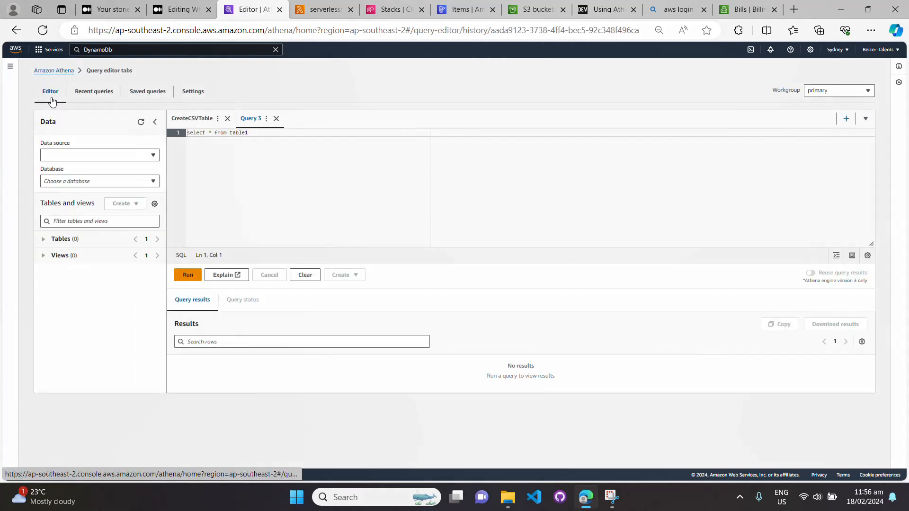
pyautogui.click(109, 157)
pyautogui.click(85, 195)
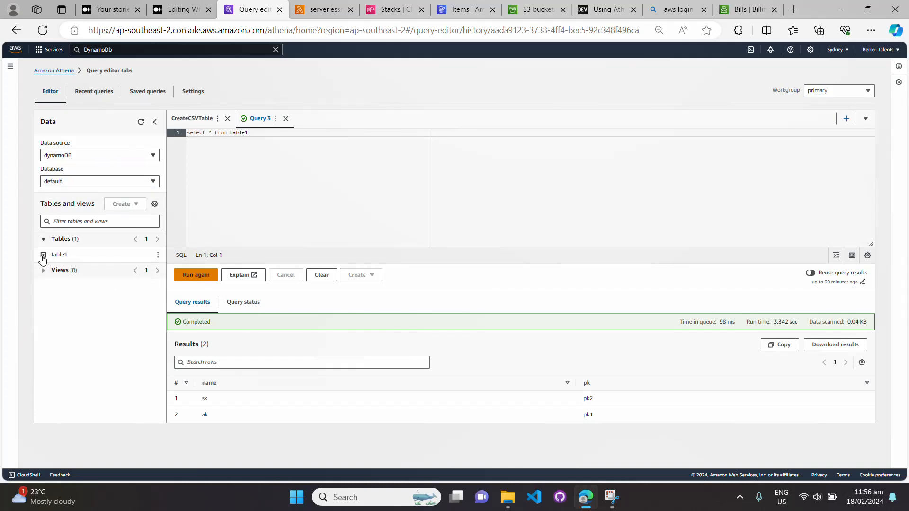
# Expand the columns of table1 and run the query select * from table1 again.
pyautogui.click(43, 256)
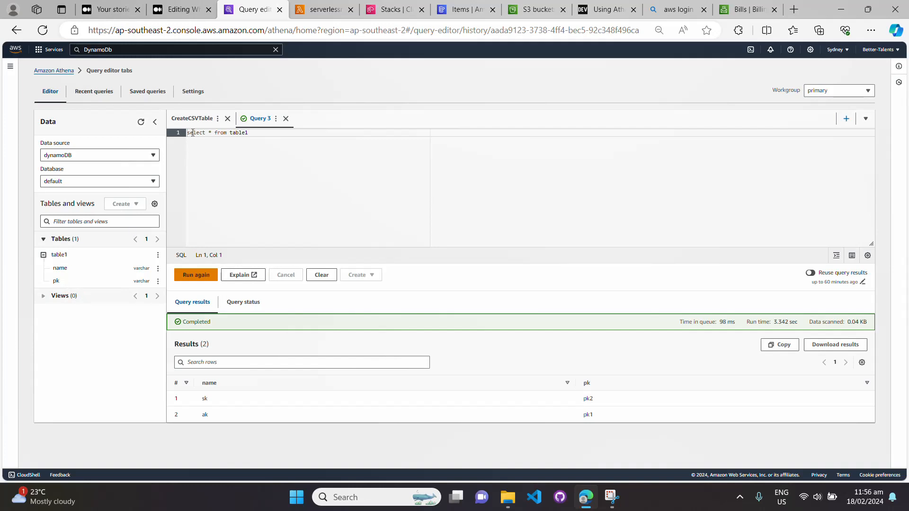
pyautogui.moveTo(256, 133); pyautogui.dragTo(181, 138)
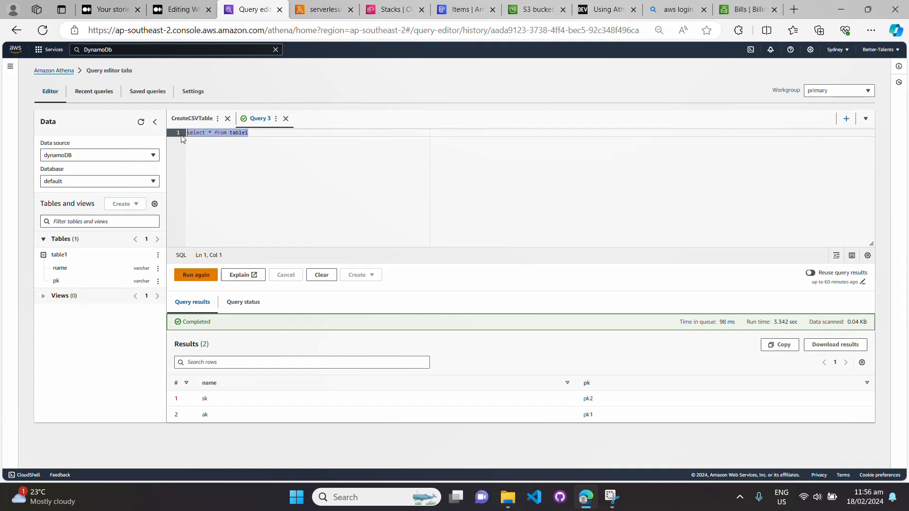
pyautogui.click(201, 279)
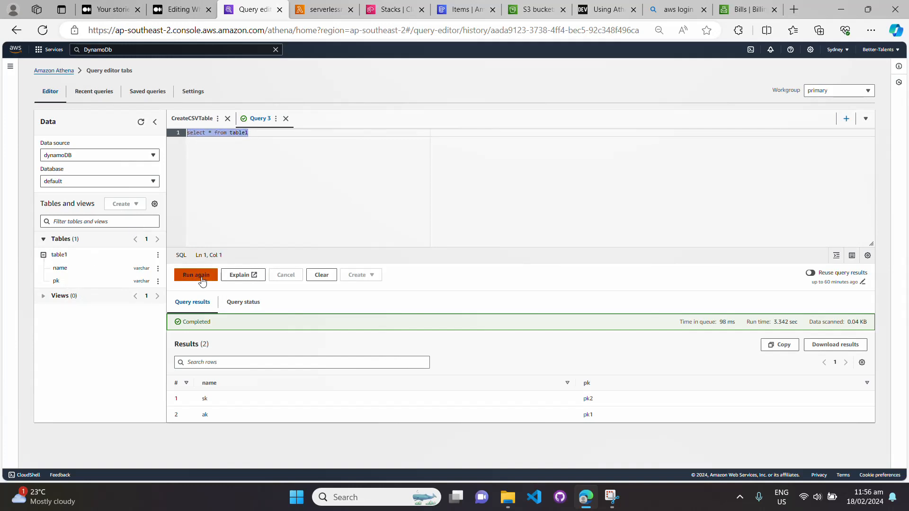